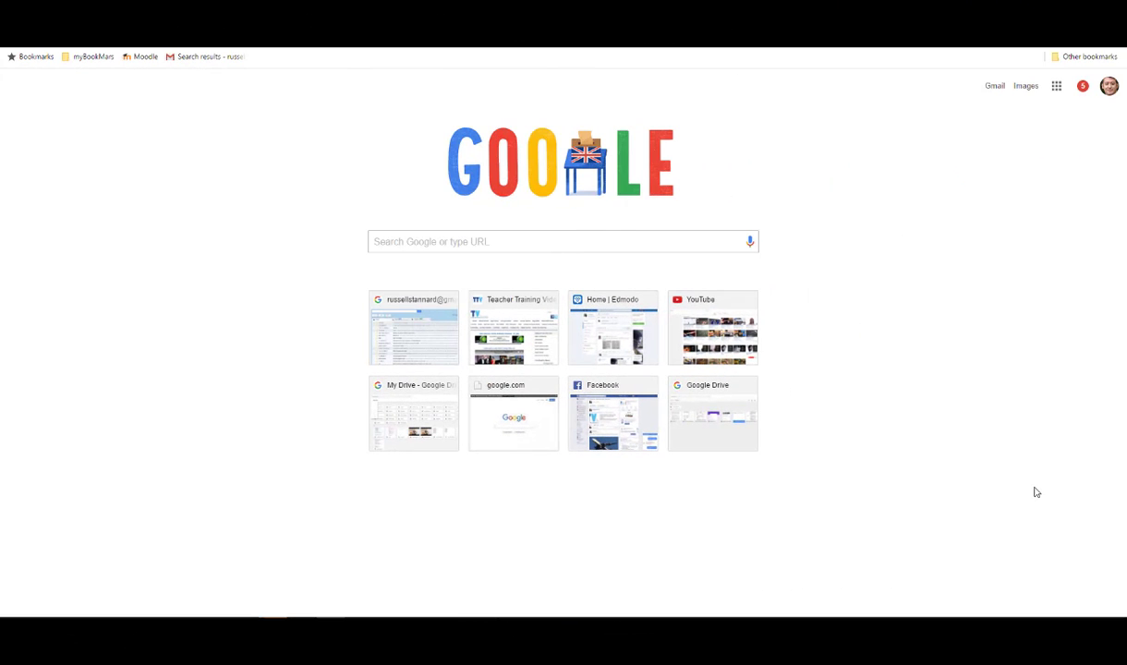
# Glance at the Google apps grid, then open My Drive's NEW creation menu
pyautogui.click(1058, 90)
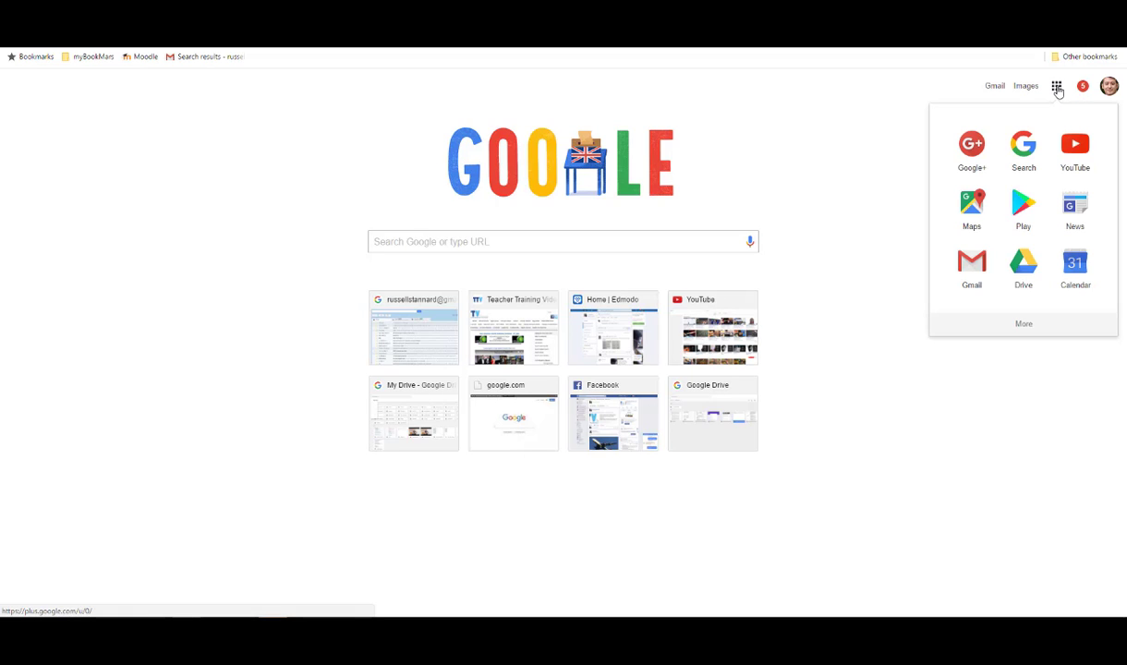
pyautogui.press('Escape')
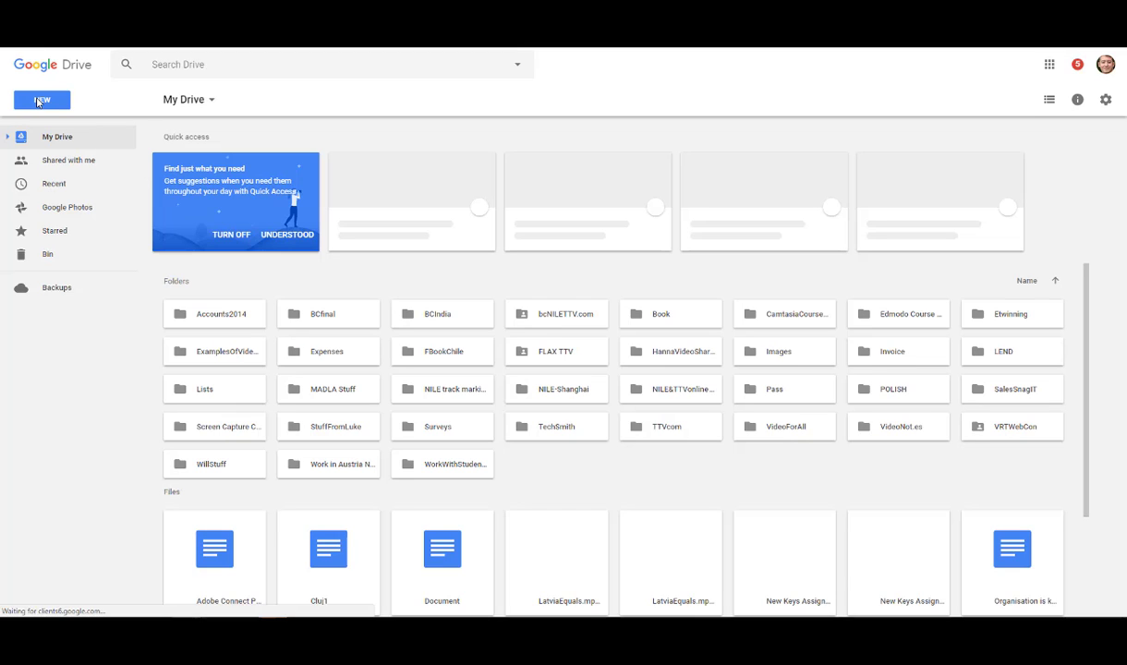
pyautogui.click(37, 102)
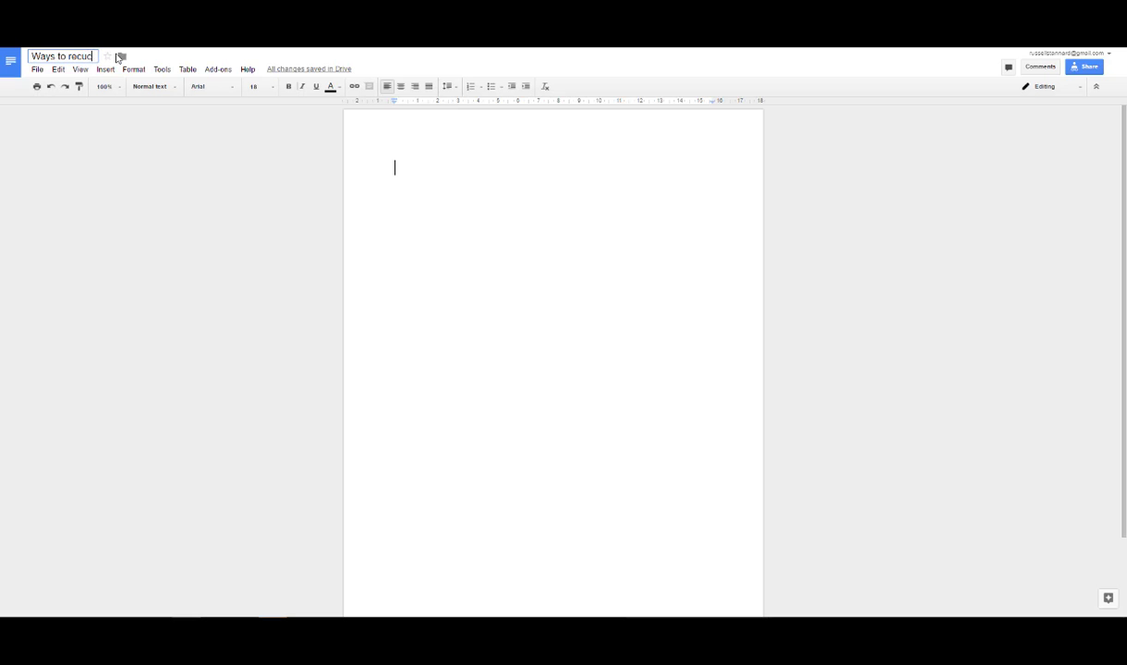
# Title the new doc 'Ways to reduce pollution' and type 'Căn you think of ways of reducing pollution?'
pyautogui.press('BackSpace')
pyautogui.write('duc')
pyautogui.press('BackSpace')
pyautogui.press('BackSpace')
pyautogui.press('BackSpace')
pyautogui.write('duce pollution')
pyautogui.click(406, 168)
pyautogui.write('Căn you think of ways of reducing pollution?')
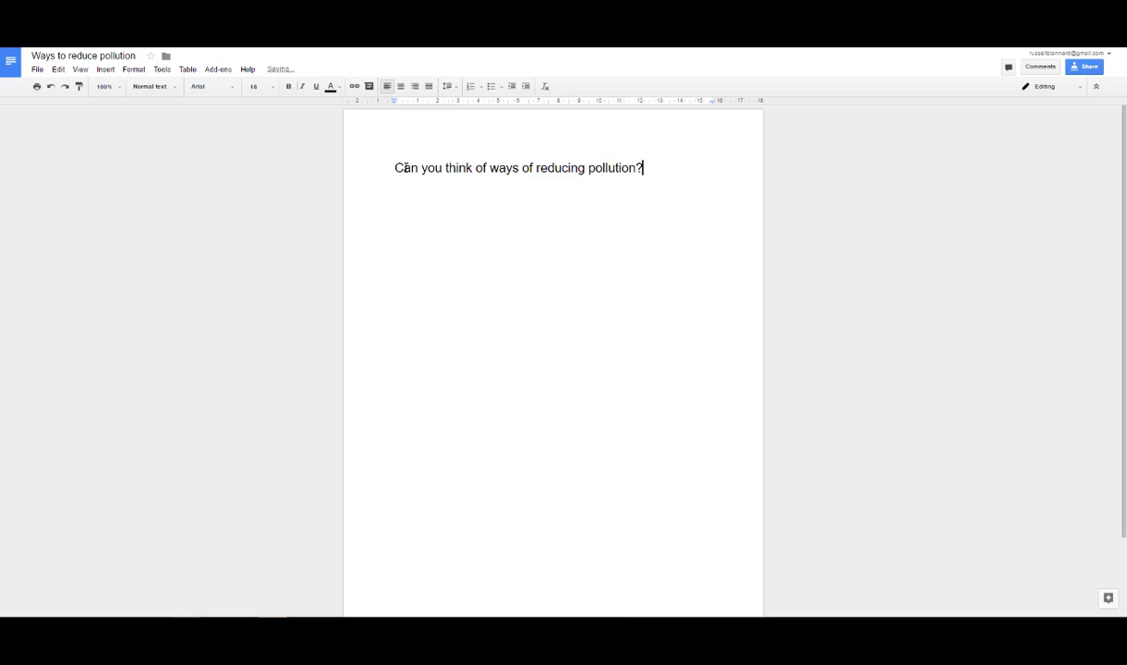
# Add a blank line, then share the doc as 'Anyone with the link can edit' and copy its link
pyautogui.press('Return')
pyautogui.press('Return')
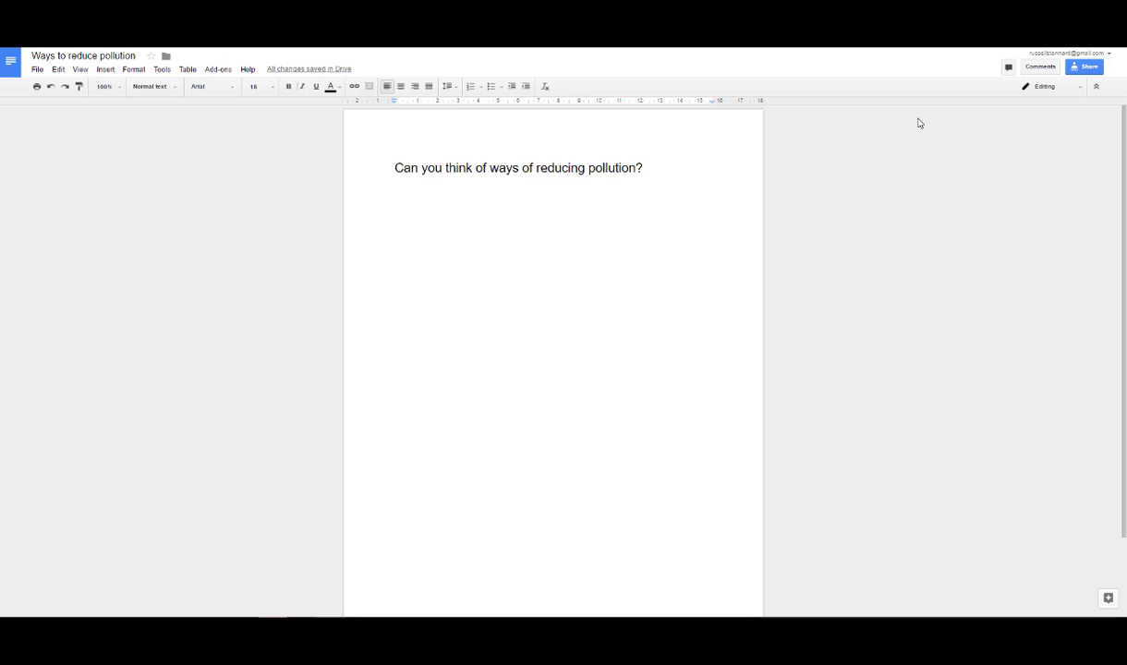
pyautogui.click(1088, 68)
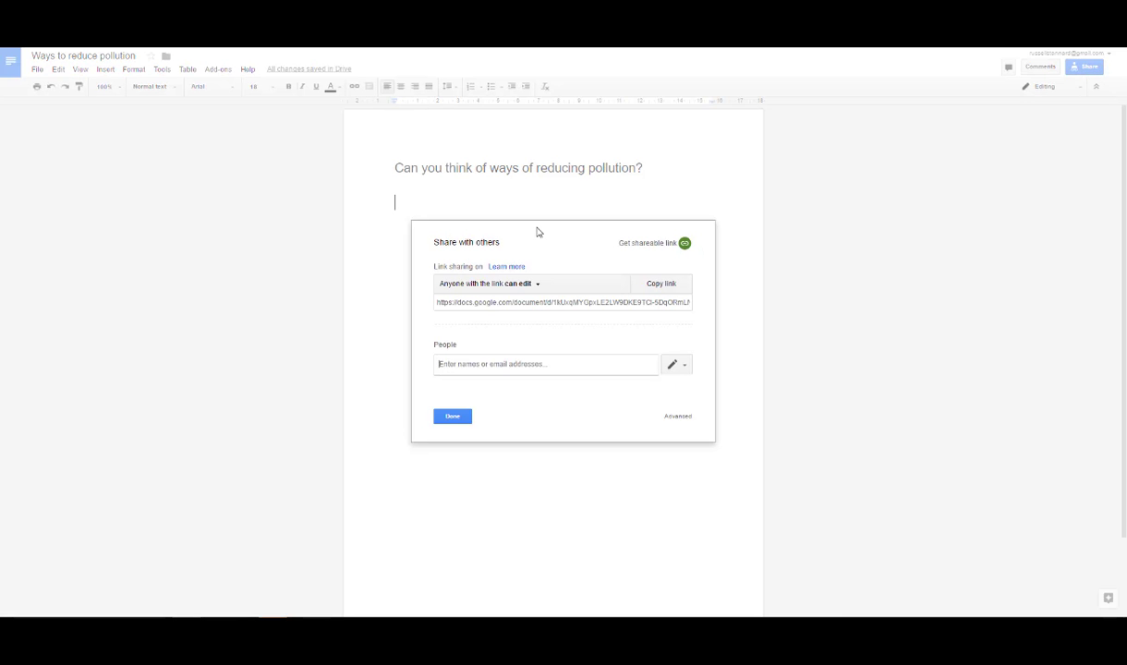
pyautogui.click(665, 245)
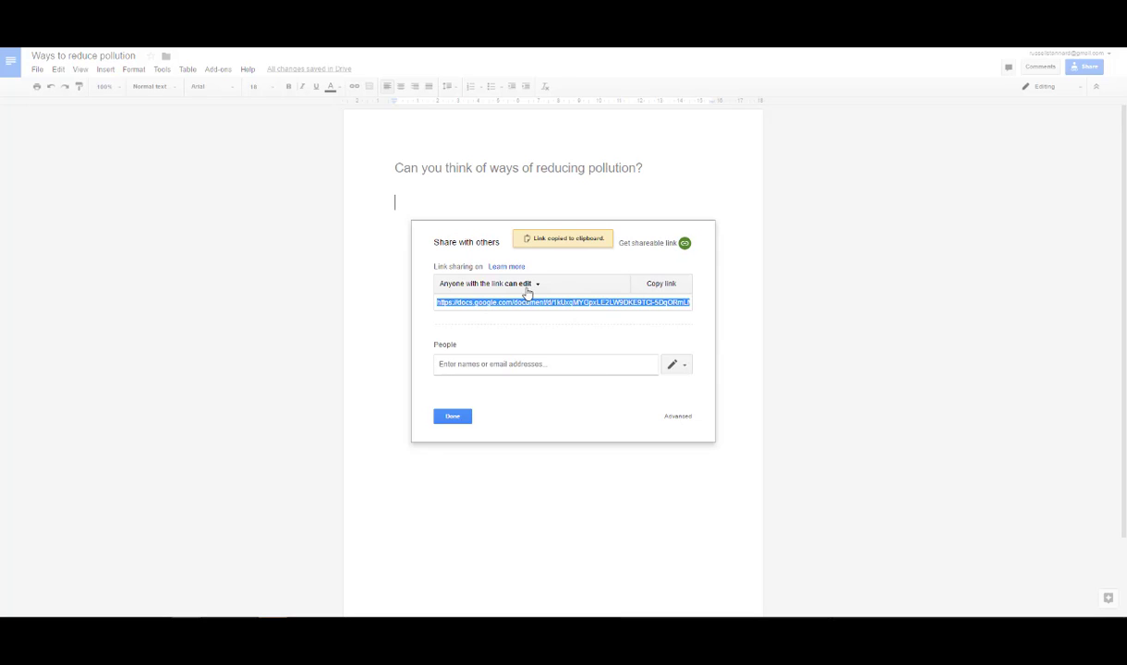
pyautogui.click(536, 285)
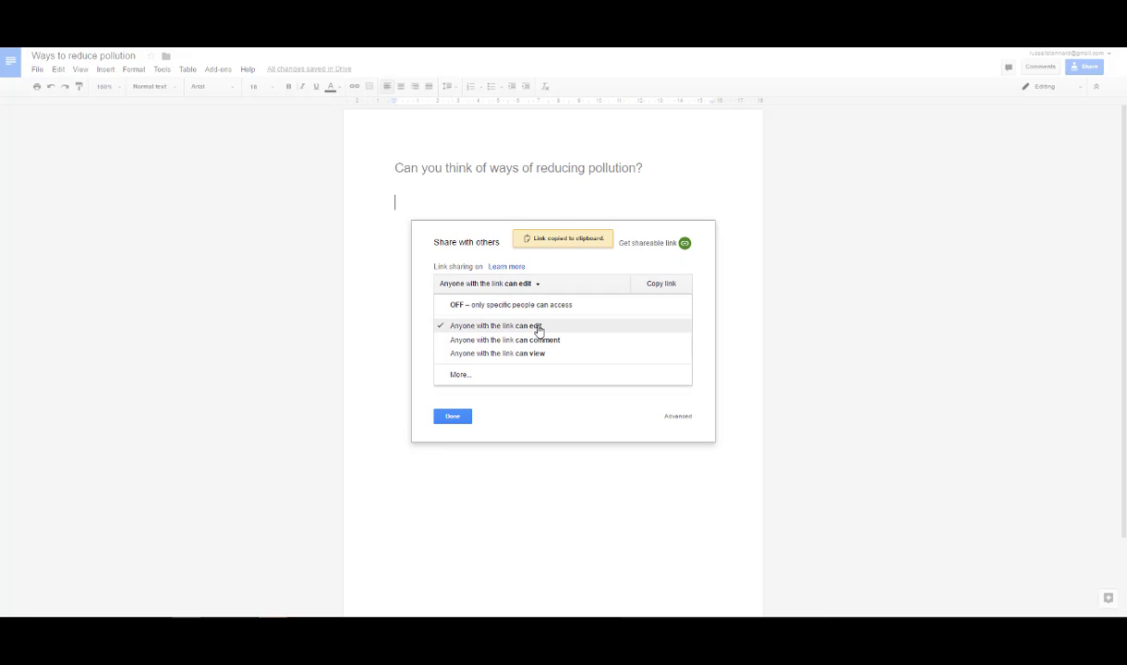
pyautogui.click(509, 324)
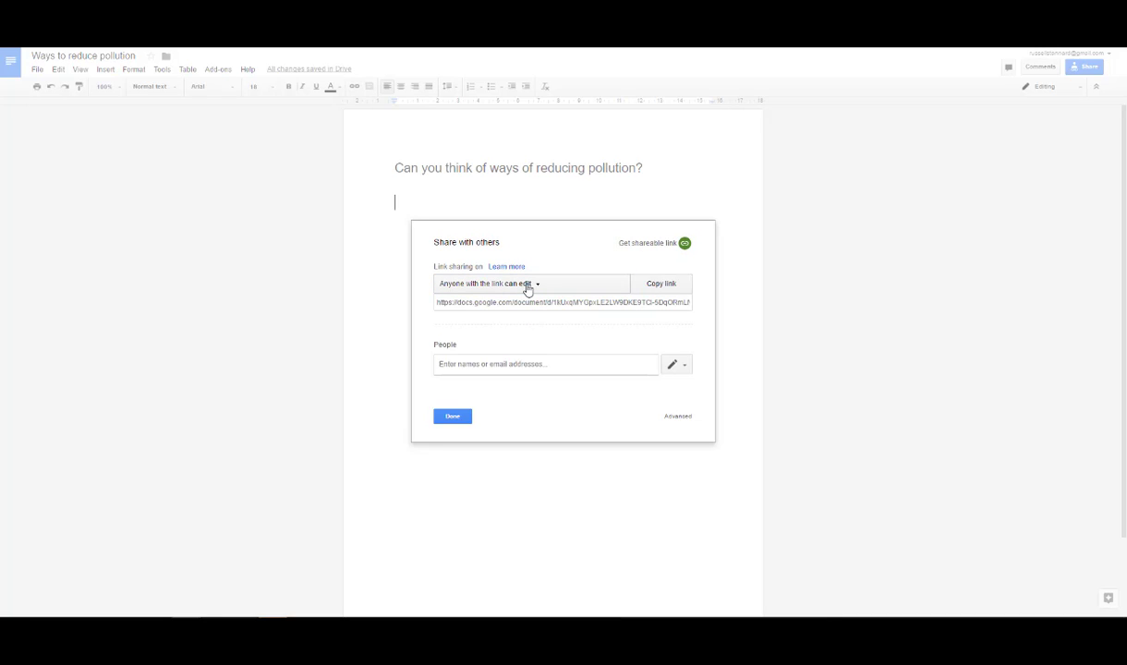
pyautogui.click(663, 286)
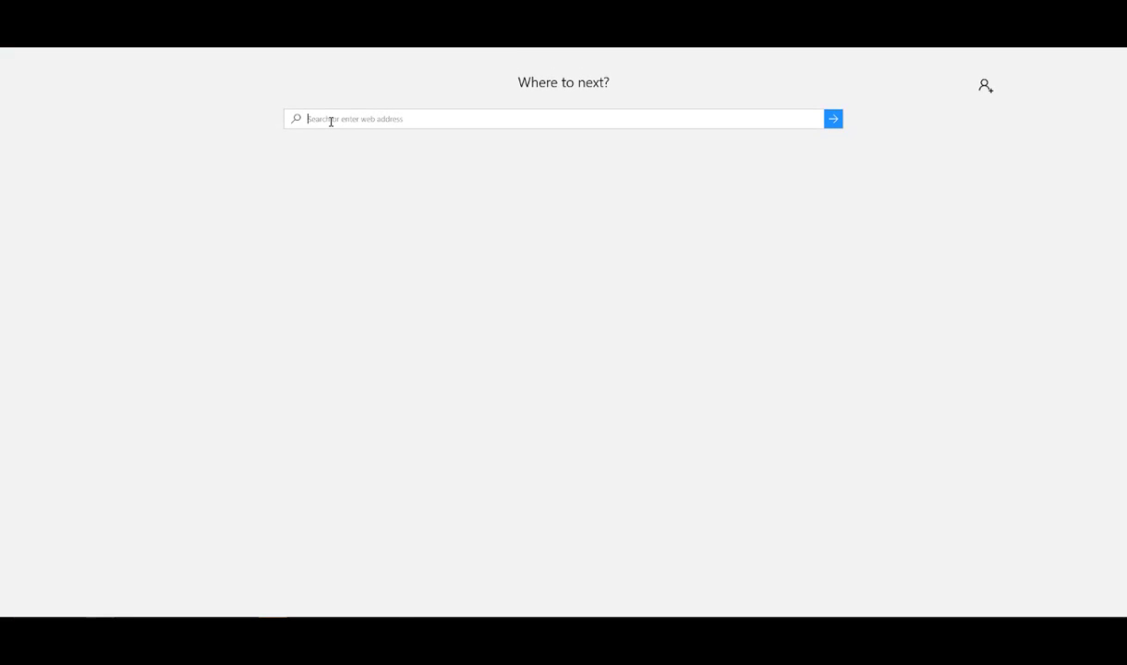
# Open the shared link and add 'Reduce the number of cars.' and 'Use bikes in the centre of the city'
pyautogui.hotkey('ctrl', 'v')
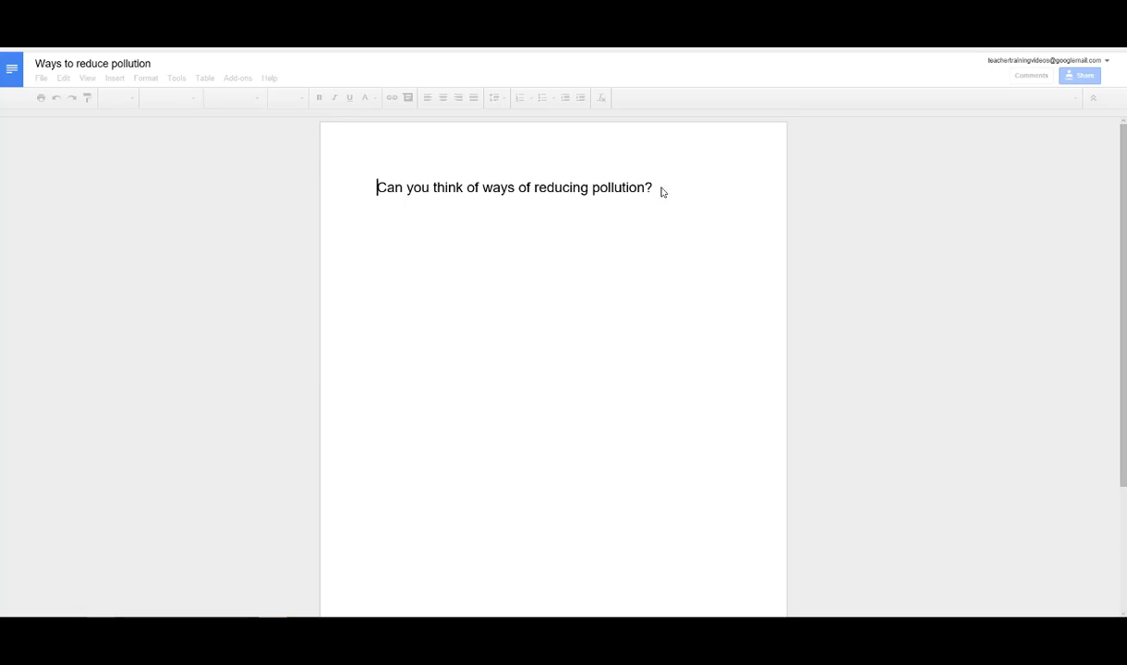
pyautogui.click(653, 187)
pyautogui.press('Return')
pyautogui.press('Return')
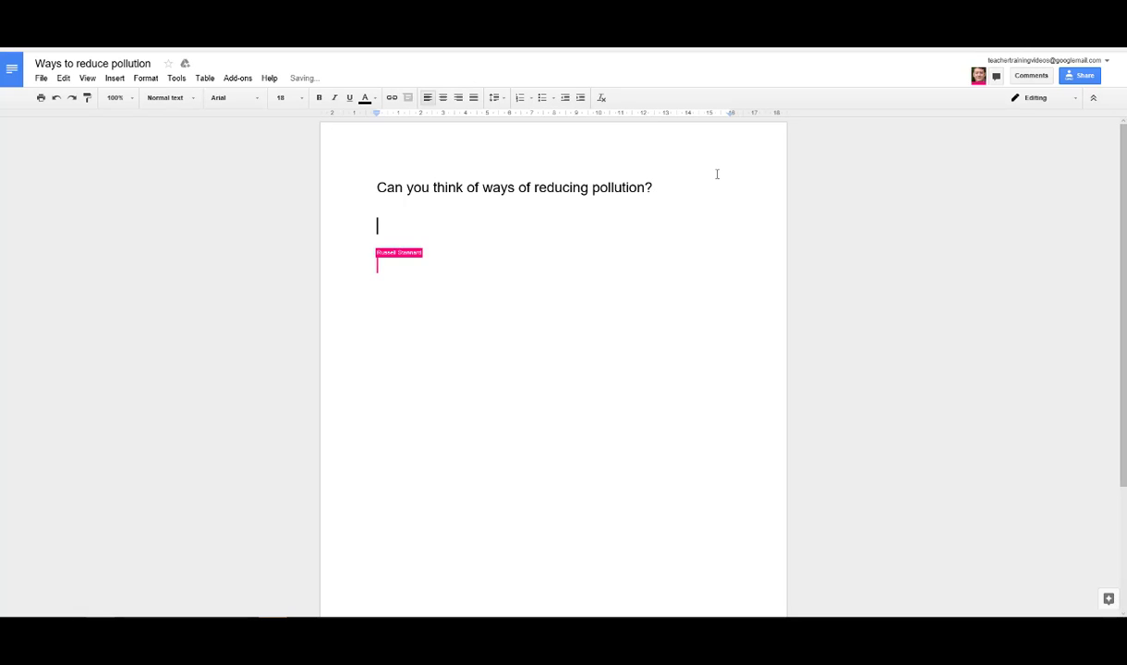
pyautogui.write('Reduce the number of cars.')
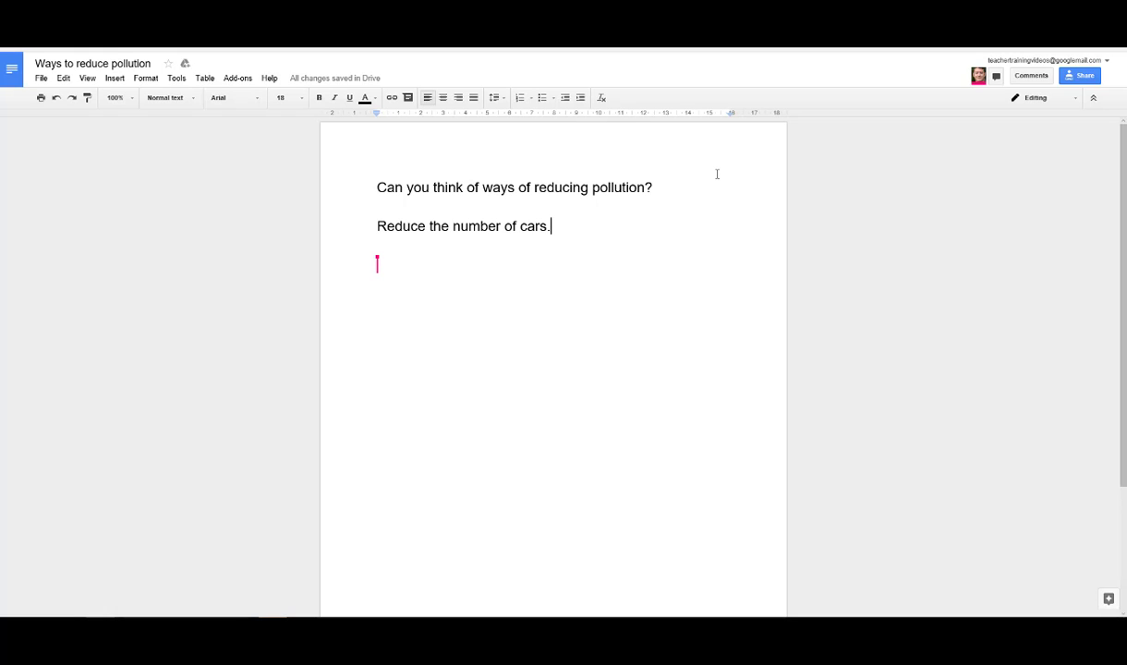
pyautogui.press('Return')
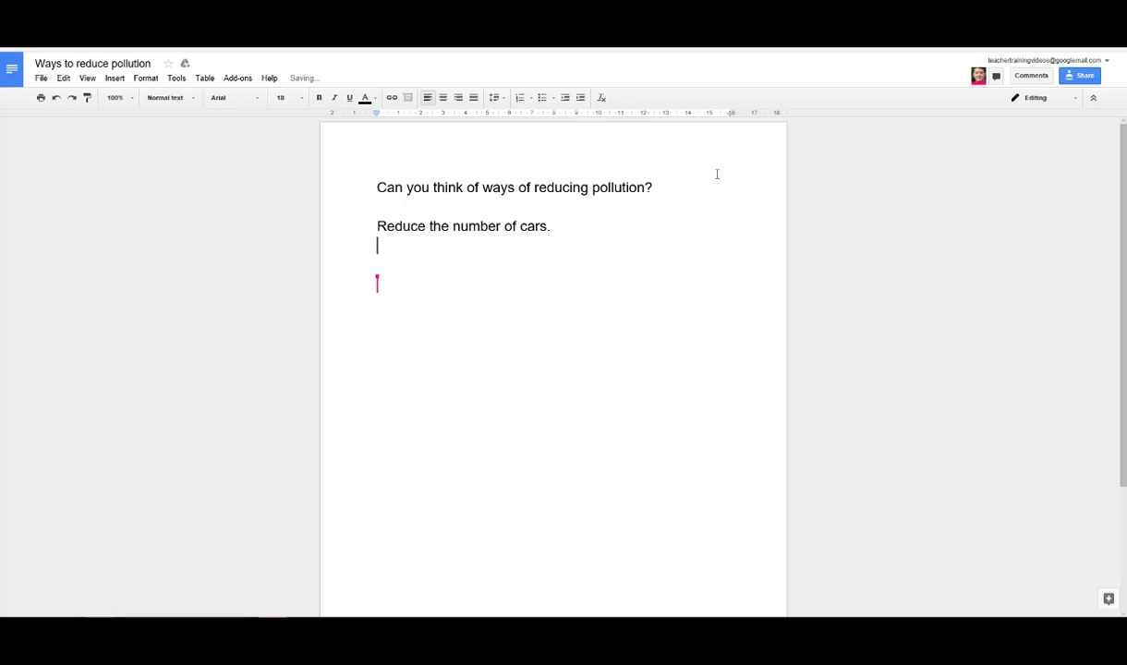
pyautogui.write('Use bikes in the centre of the city')
pyautogui.press('Return')
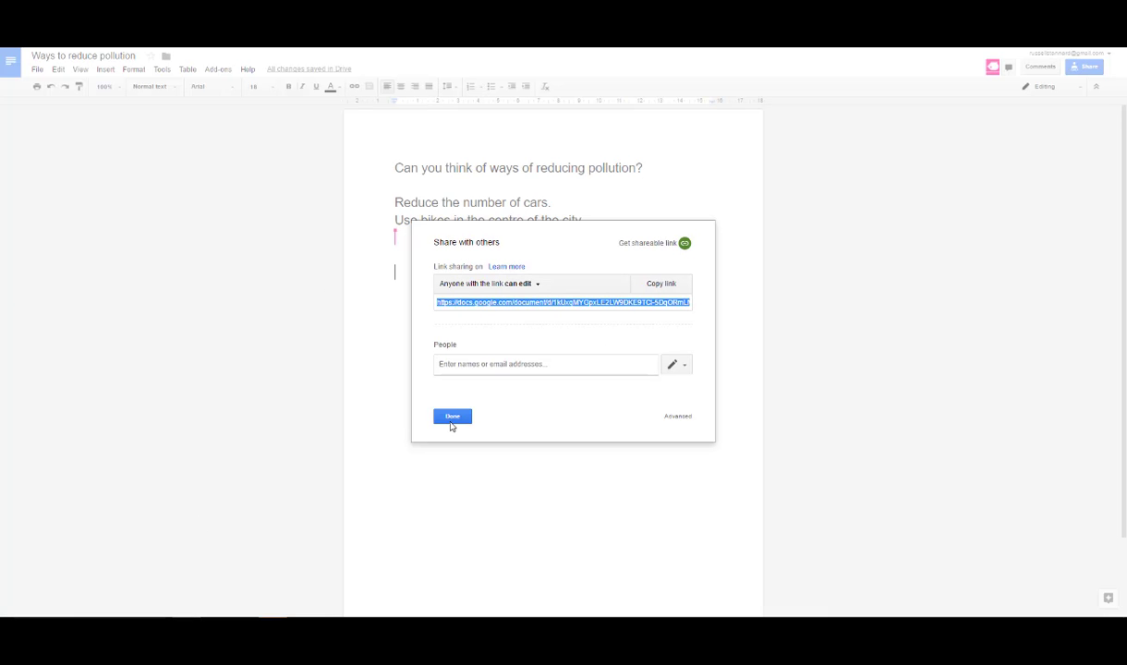
# Close the Share dialog in the owner's browser and check the Insert menu
pyautogui.click(451, 417)
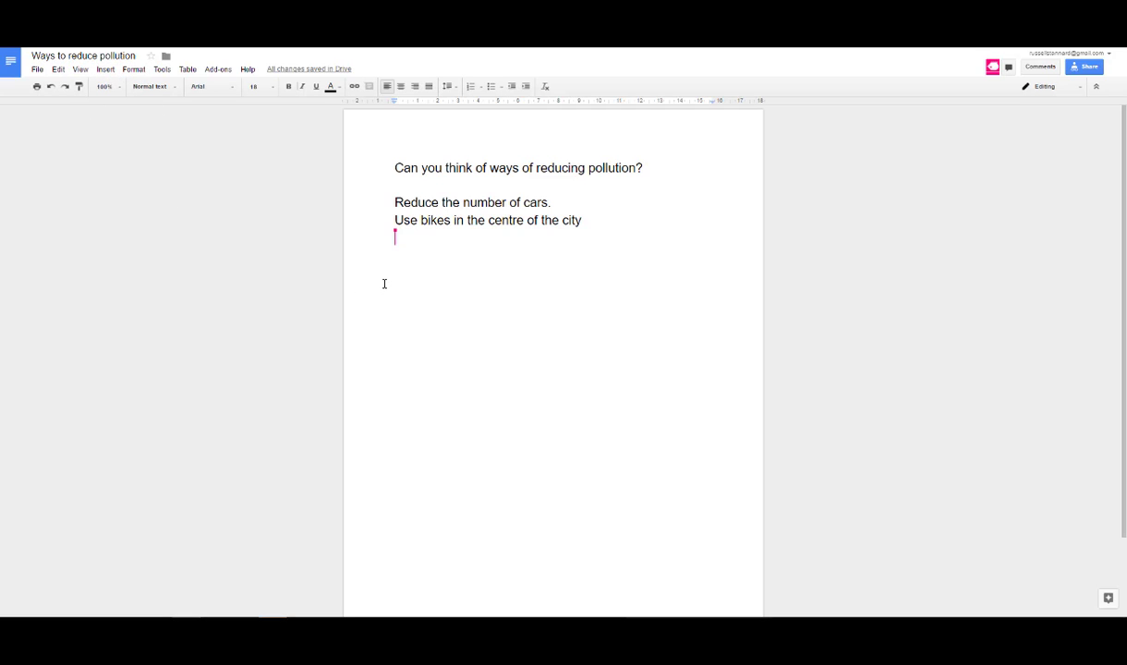
pyautogui.click(106, 69)
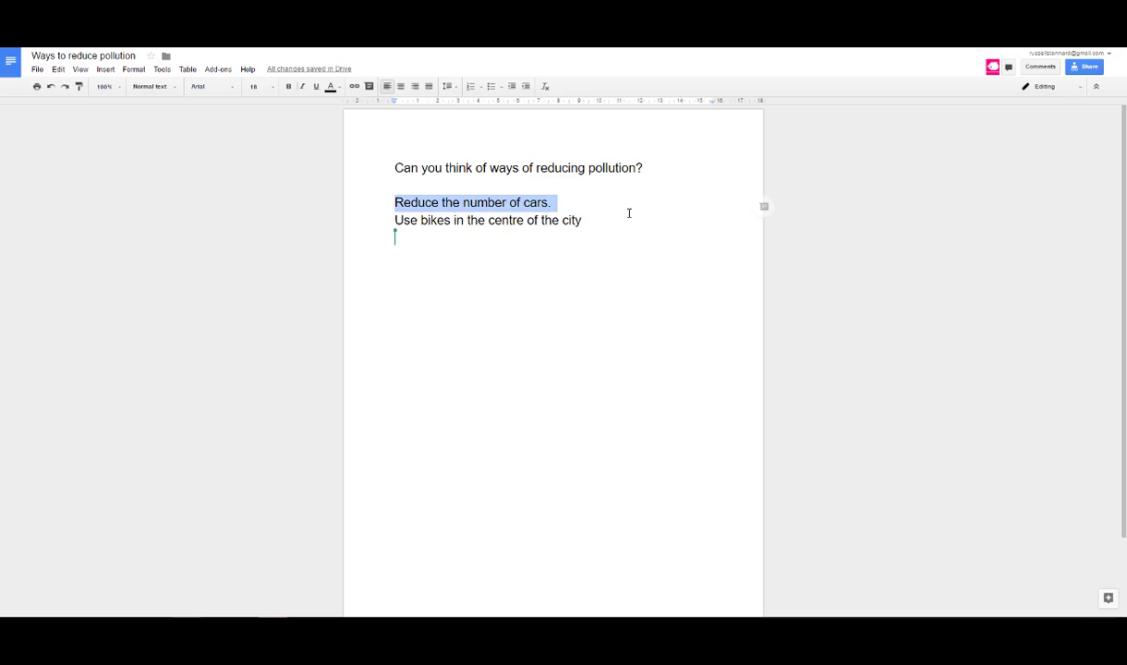
# Replace the two answer lines with a 2x5 table and narrow its first column
pyautogui.moveTo(389, 201); pyautogui.dragTo(624, 226)
pyautogui.press('BackSpace')
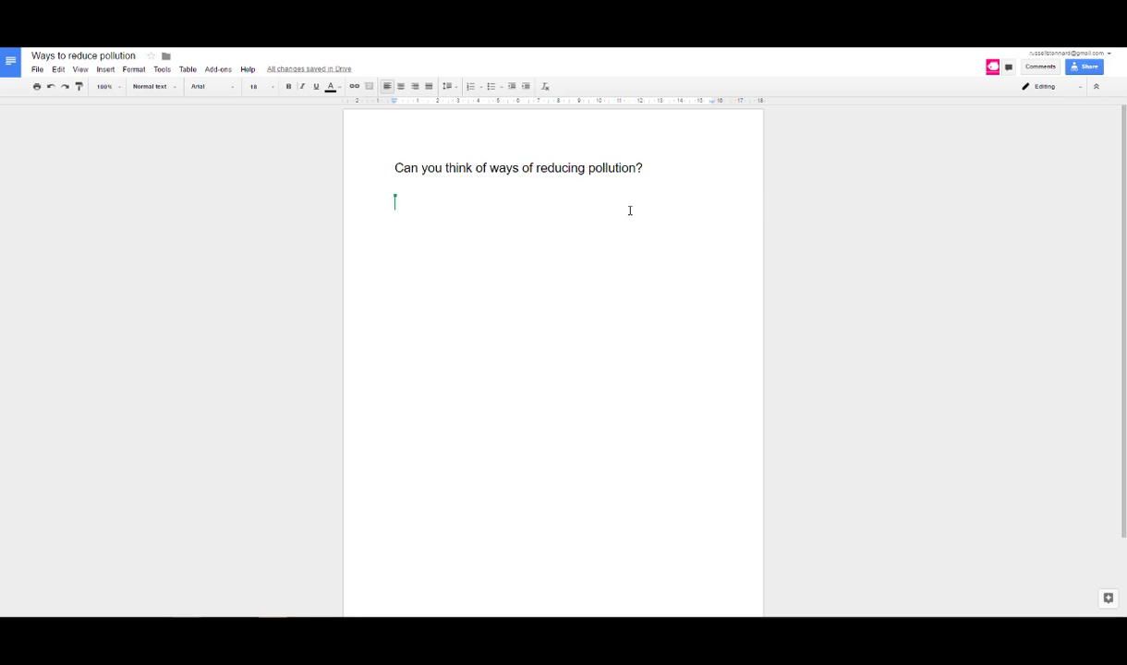
pyautogui.click(106, 72)
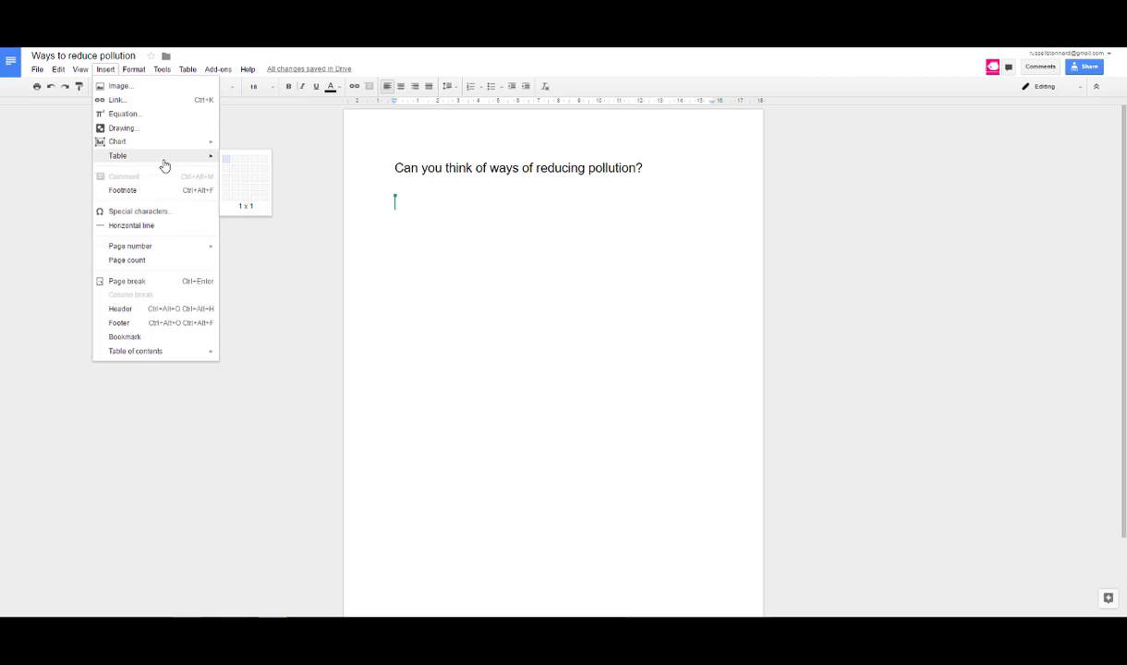
pyautogui.moveTo(117, 156)
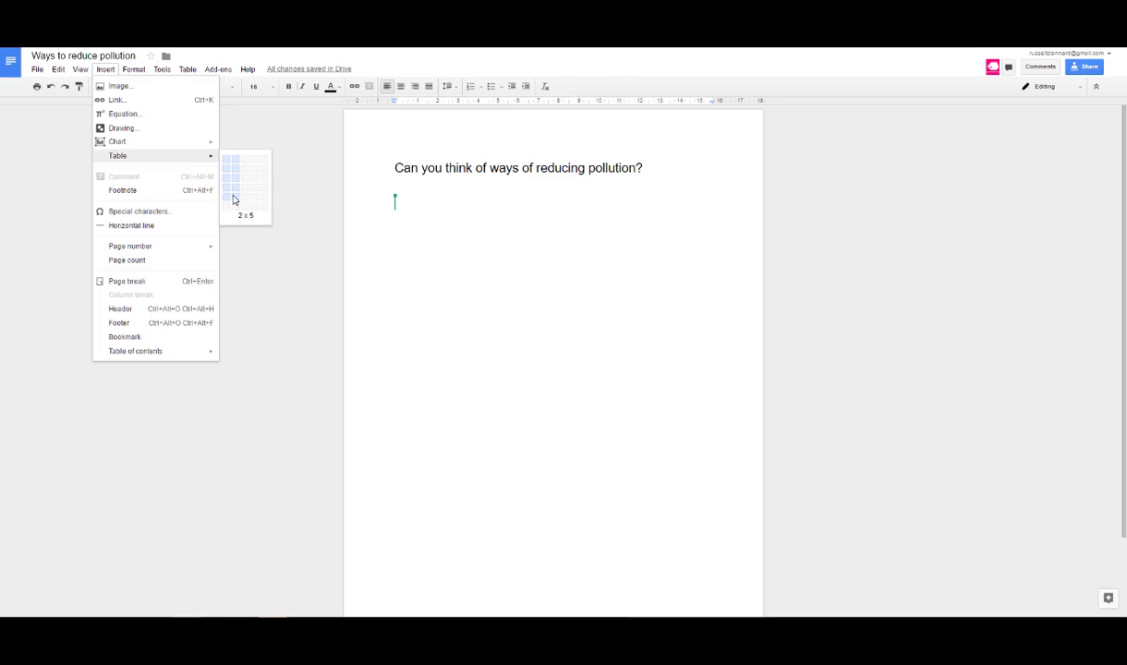
pyautogui.click(234, 200)
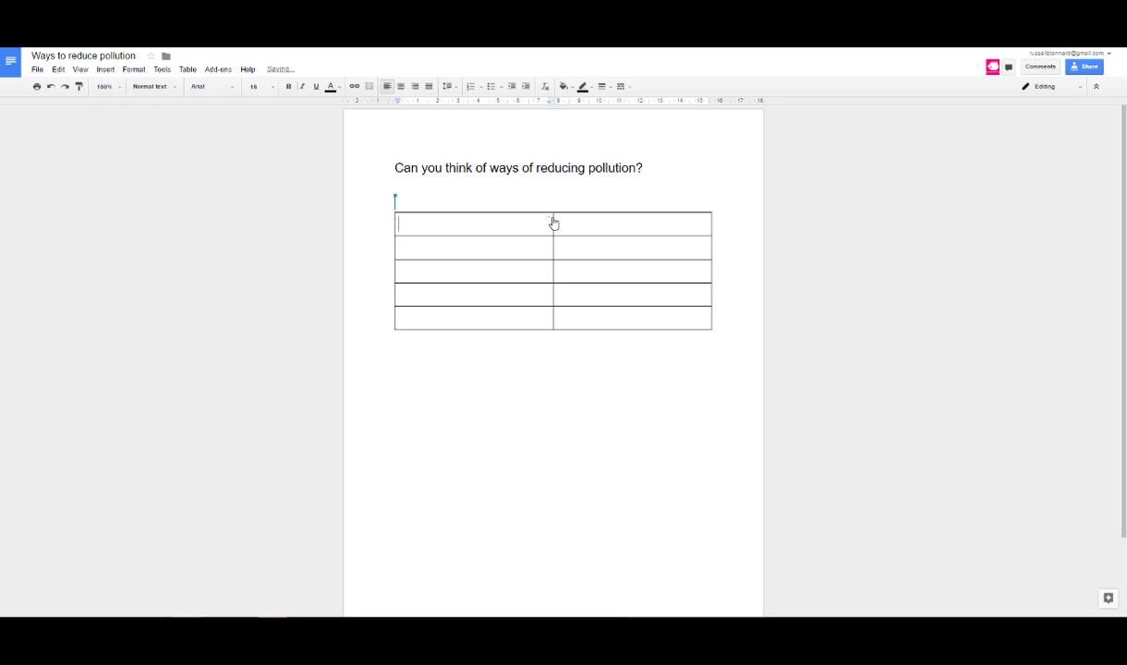
pyautogui.moveTo(554, 223); pyautogui.dragTo(420, 226)
# Label the first column's cells Group 1, Group 2, Group 3, Group 4 and Group 5
pyautogui.write('Group 1')
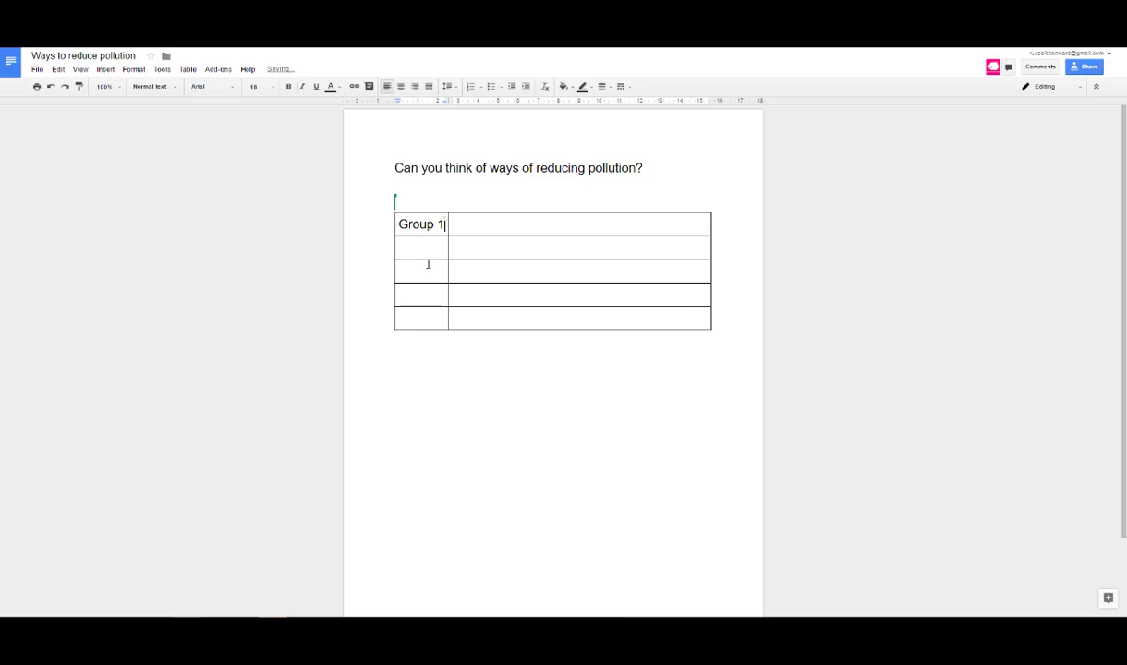
pyautogui.click(426, 247)
pyautogui.write('Group 2')
pyautogui.click(413, 271)
pyautogui.write('Group 2')
pyautogui.press('BackSpace')
pyautogui.write('3')
pyautogui.moveTo(400, 292); pyautogui.dragTo(413, 292)
pyautogui.write('Group 4')
pyautogui.moveTo(425, 312); pyautogui.dragTo(427, 312)
pyautogui.write('Group')
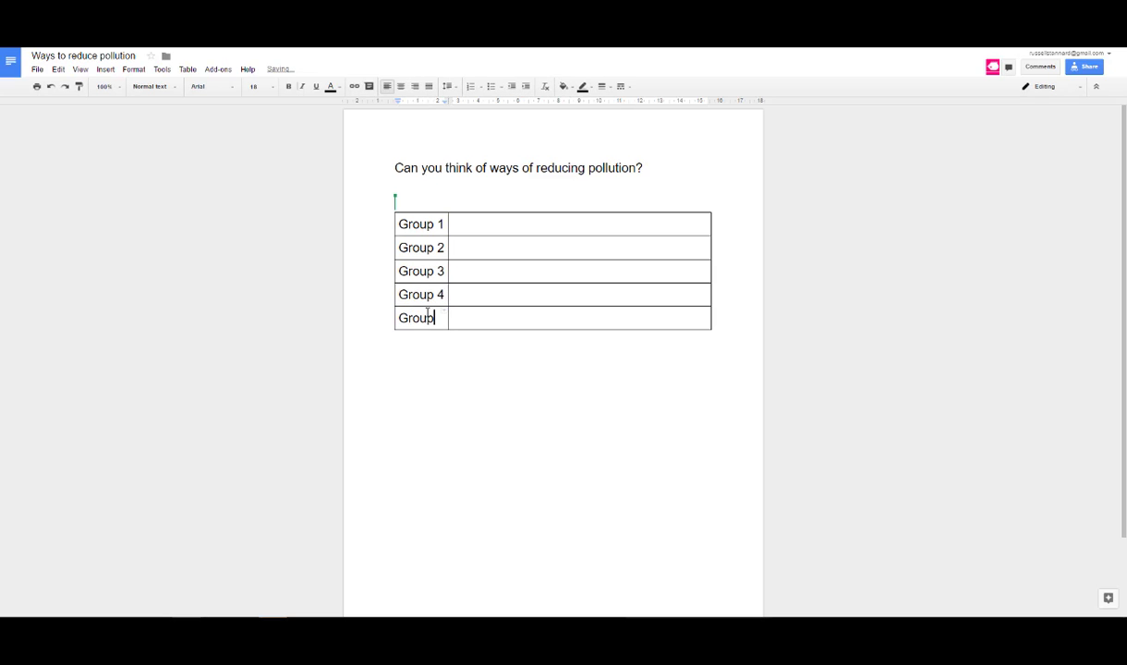
pyautogui.write(' 5')
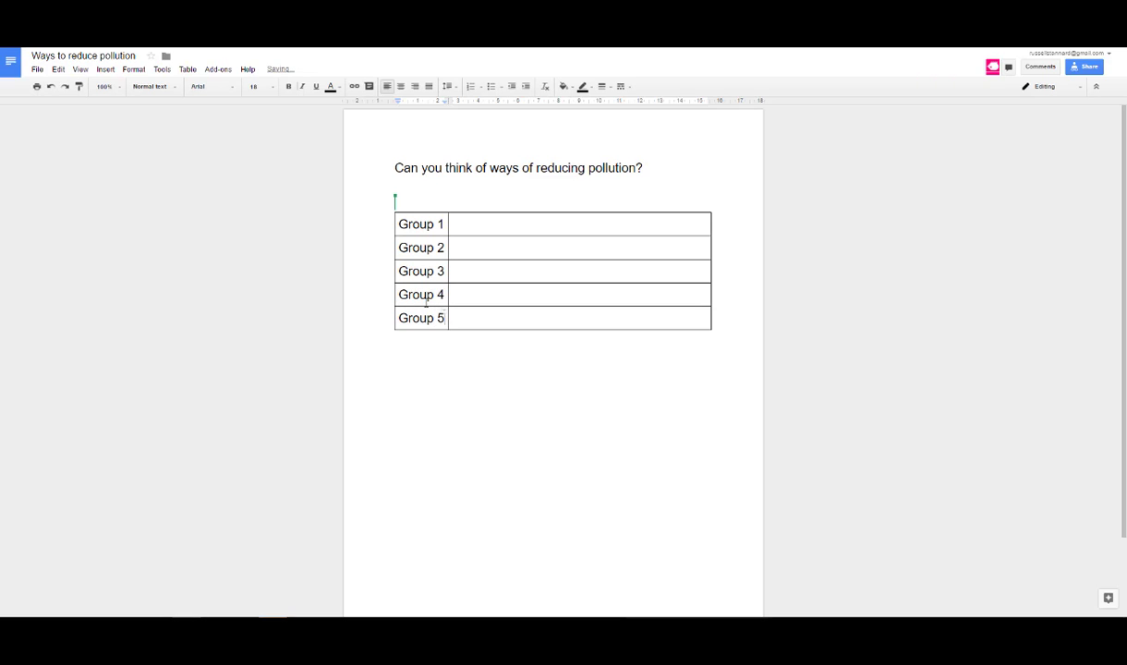
# Add blank lines to the Group 1 and Group 2 answer cells to heighten those rows
pyautogui.click(459, 223)
pyautogui.press('Return')
pyautogui.press('Return')
pyautogui.press('Return')
pyautogui.click(474, 325)
pyautogui.press('Return')
pyautogui.press('Return')
pyautogui.press('Return')
# Work down the Group 3, 4 and 5 answer cells, adding blank lines to enlarge the Group 5 row
pyautogui.click(478, 442)
pyautogui.press('Return')
pyautogui.press('Return')
pyautogui.press('Return')
pyautogui.click(482, 523)
pyautogui.press('Return')
pyautogui.press('Return')
pyautogui.press('Return')
pyautogui.scroll(-3, 1115, 395)
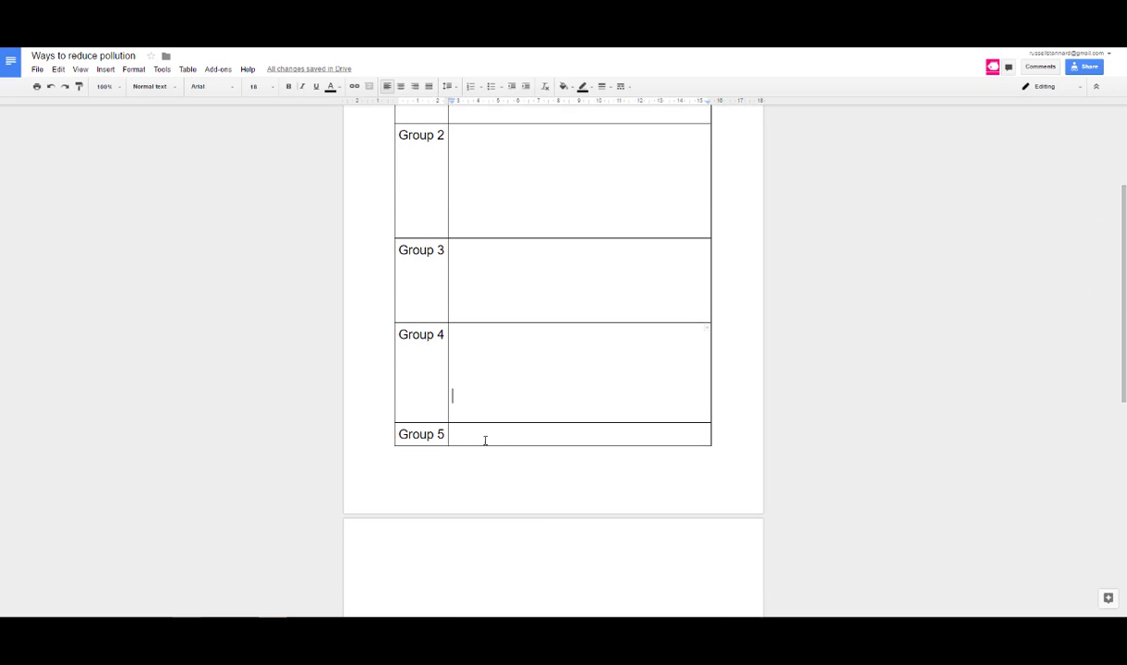
pyautogui.click(485, 439)
pyautogui.press('Return')
pyautogui.press('Return')
pyautogui.press('Return')
pyautogui.press('Return')
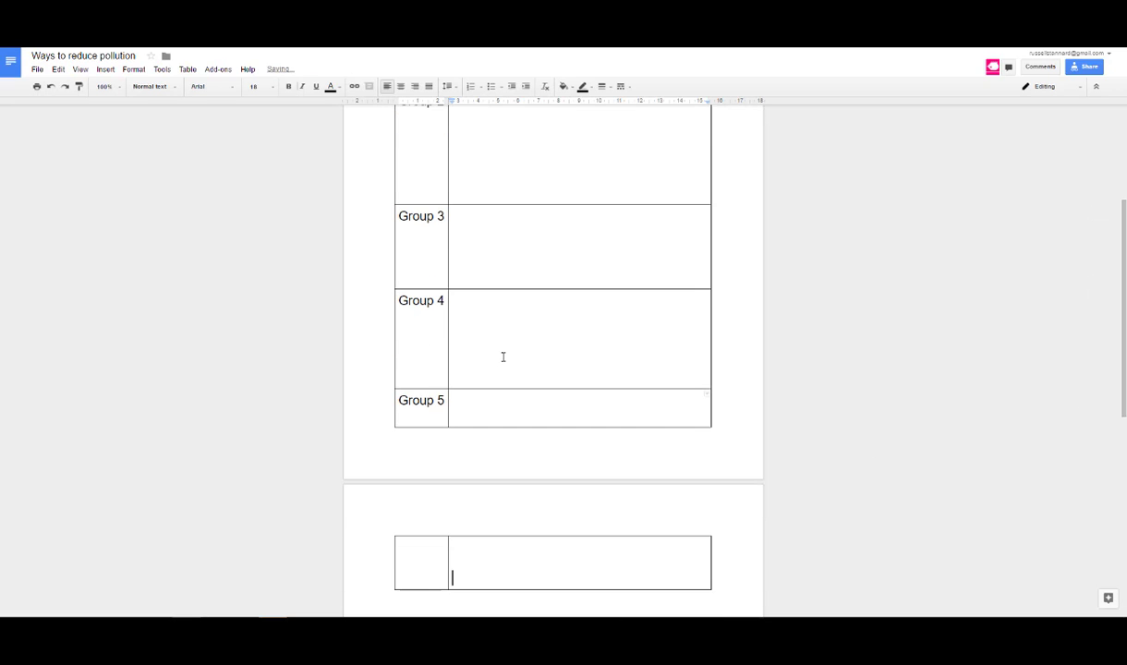
pyautogui.scroll(3, 1121, 230)
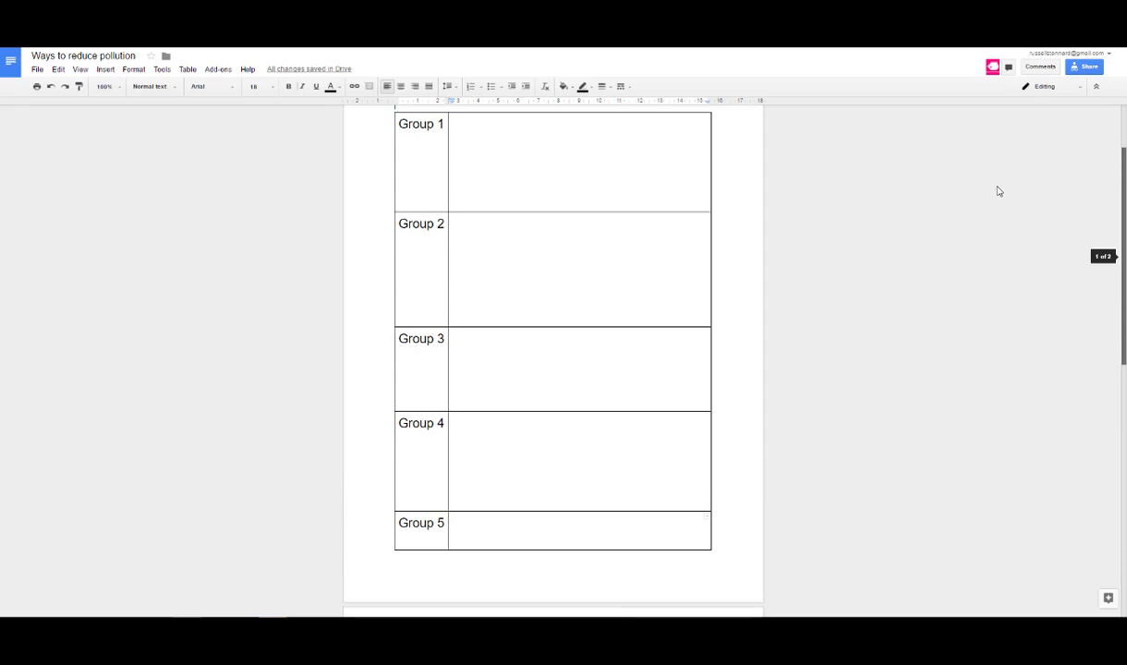
# Add more blank lines to the Group 1 and Group 2 answer rows, stretching the table onto a second page
pyautogui.click(490, 190)
pyautogui.press('Return')
pyautogui.press('Return')
pyautogui.press('Return')
pyautogui.press('Return')
pyautogui.click(481, 388)
pyautogui.press('Return')
pyautogui.press('Return')
pyautogui.press('Return')
pyautogui.doubleClick(489, 510)
pyautogui.press('Return')
pyautogui.press('Return')
pyautogui.press('Return')
pyautogui.scroll(-3, 1126, 370)
pyautogui.scroll(-2, 573, 462)
pyautogui.click(516, 462)
pyautogui.press('Return')
pyautogui.press('Return')
pyautogui.click(508, 575)
pyautogui.press('Return')
pyautogui.press('Return')
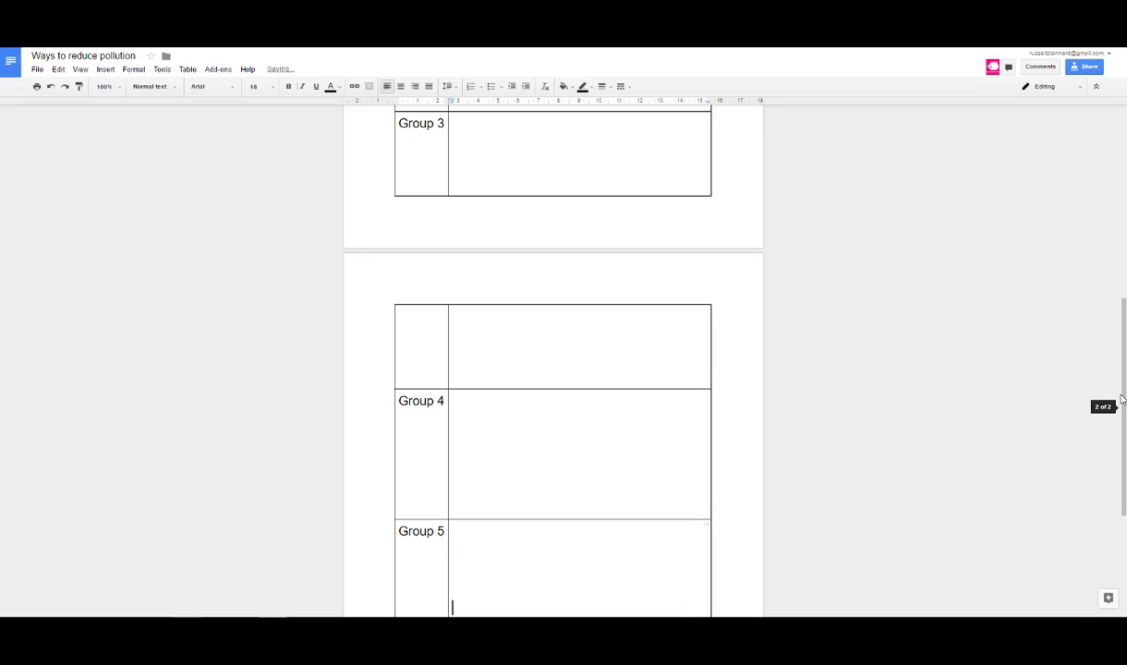
pyautogui.moveTo(1118, 405); pyautogui.dragTo(1116, 186)
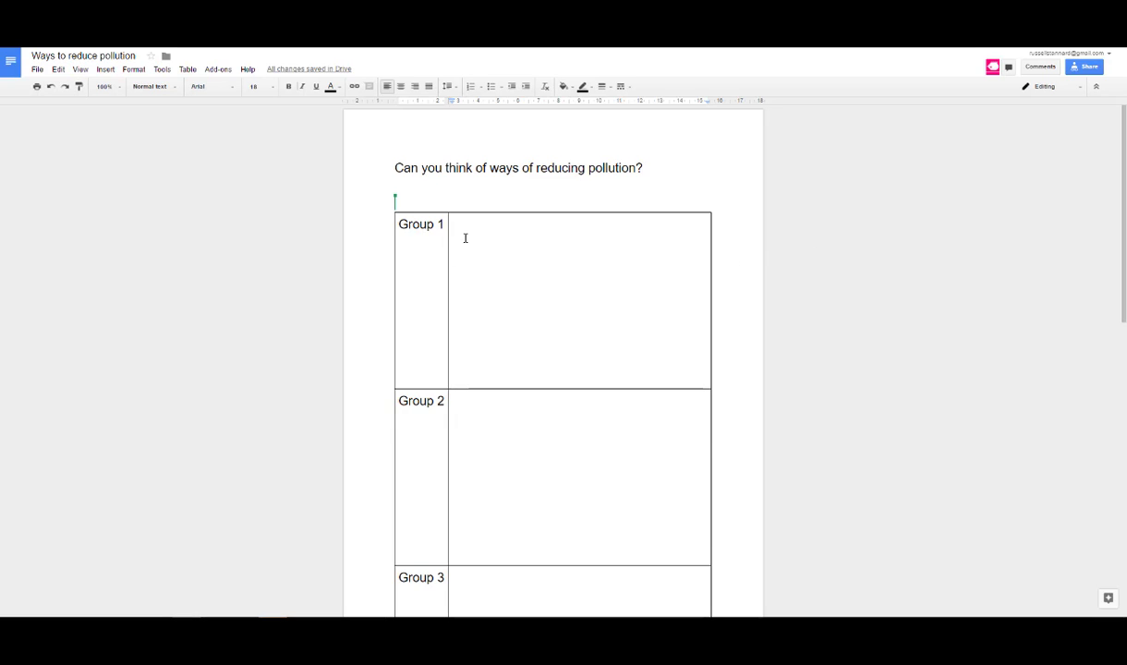
pyautogui.click(512, 236)
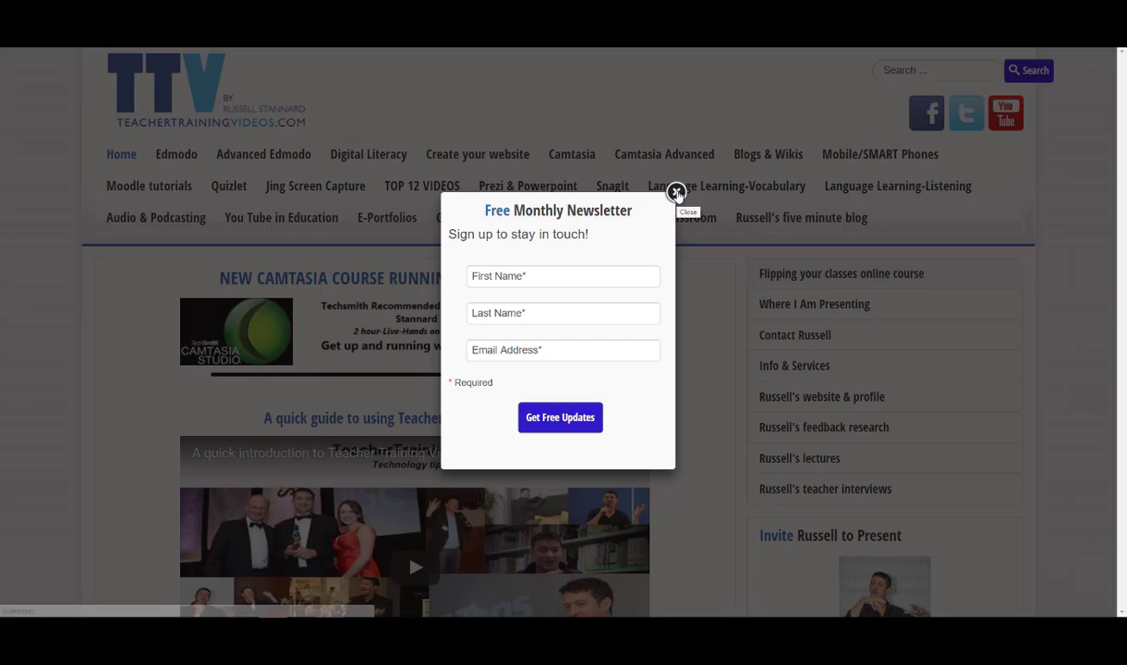
# Dismiss the newsletter popup and open the Snagit post from the five minute blog
pyautogui.click(677, 192)
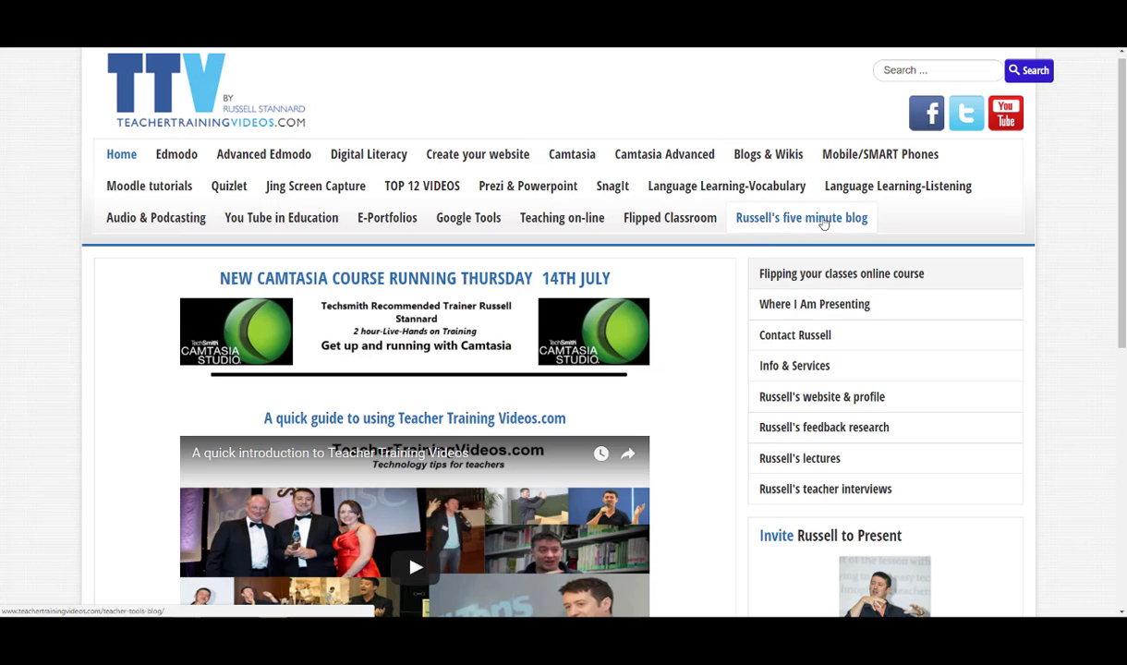
pyautogui.click(824, 222)
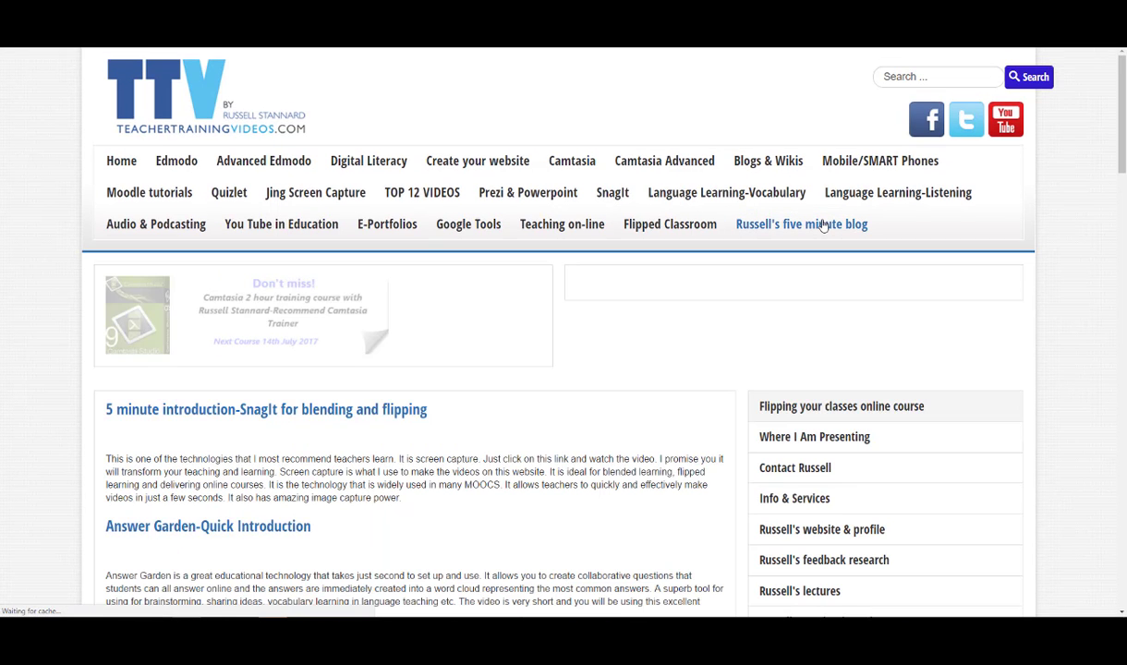
pyautogui.scroll(-2, 1072, 148)
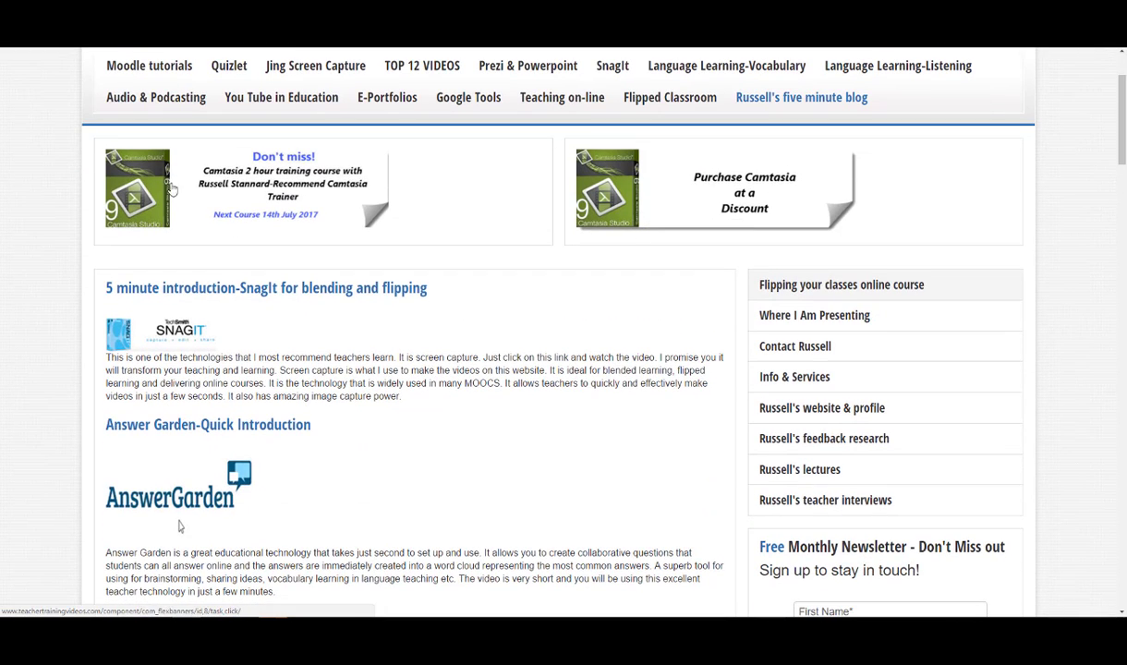
pyautogui.click(204, 295)
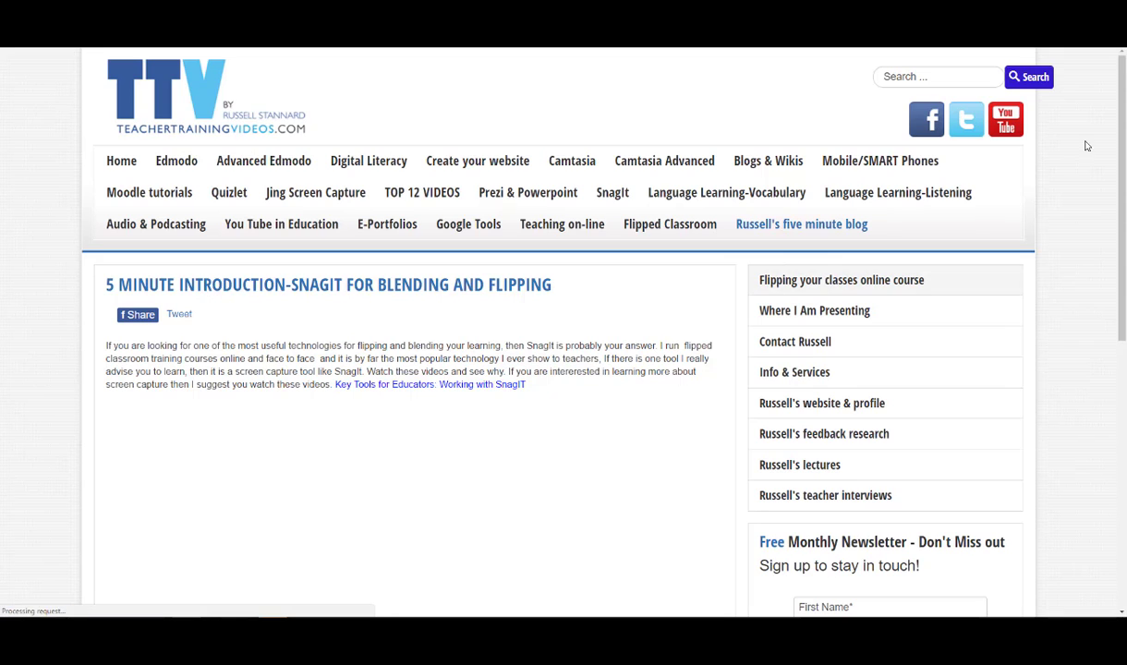
# Play the Snagit video full screen, exit, then go to the Top 12 videos page
pyautogui.scroll(-3, 468, 355)
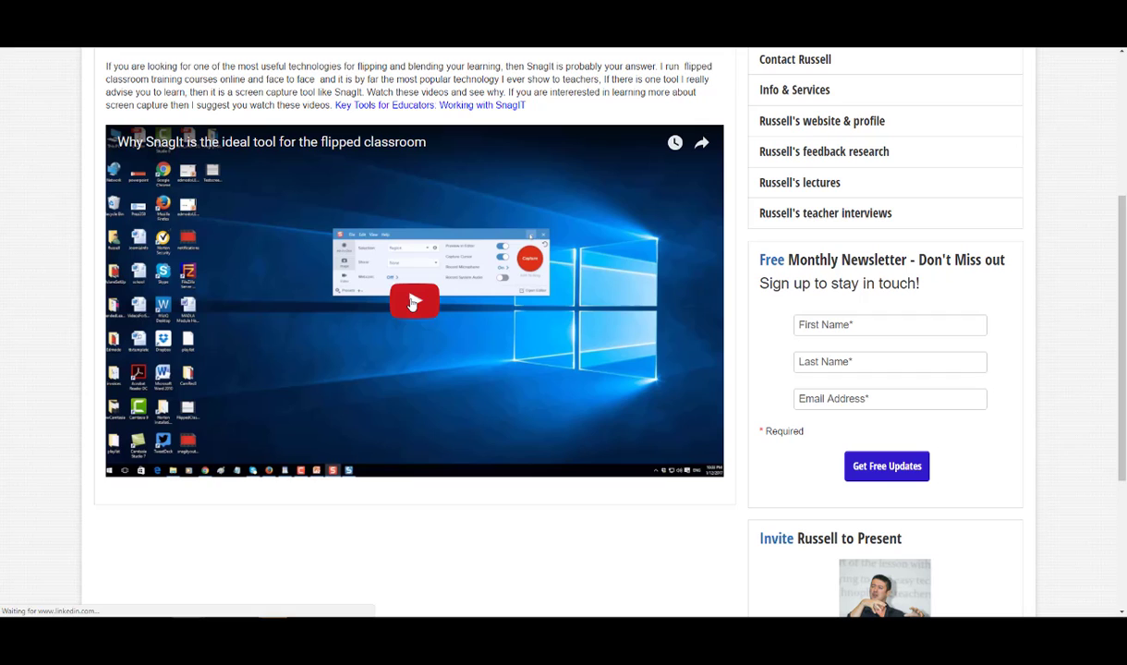
pyautogui.click(415, 301)
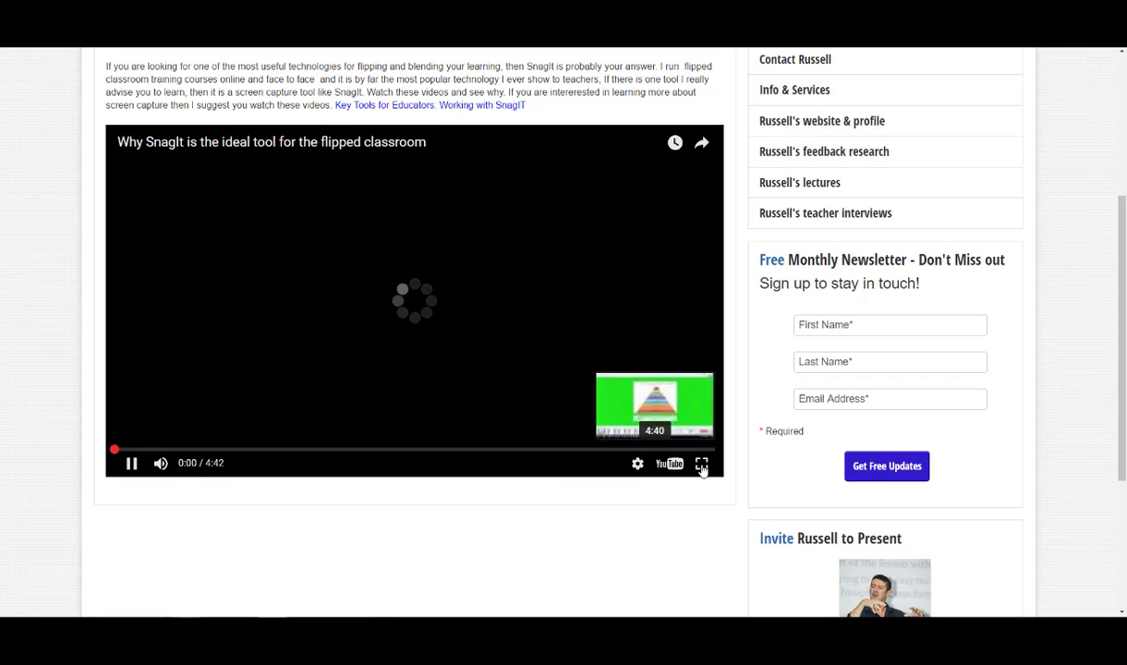
pyautogui.click(434, 434)
pyautogui.scroll(-1, 702, 471)
pyautogui.click(701, 425)
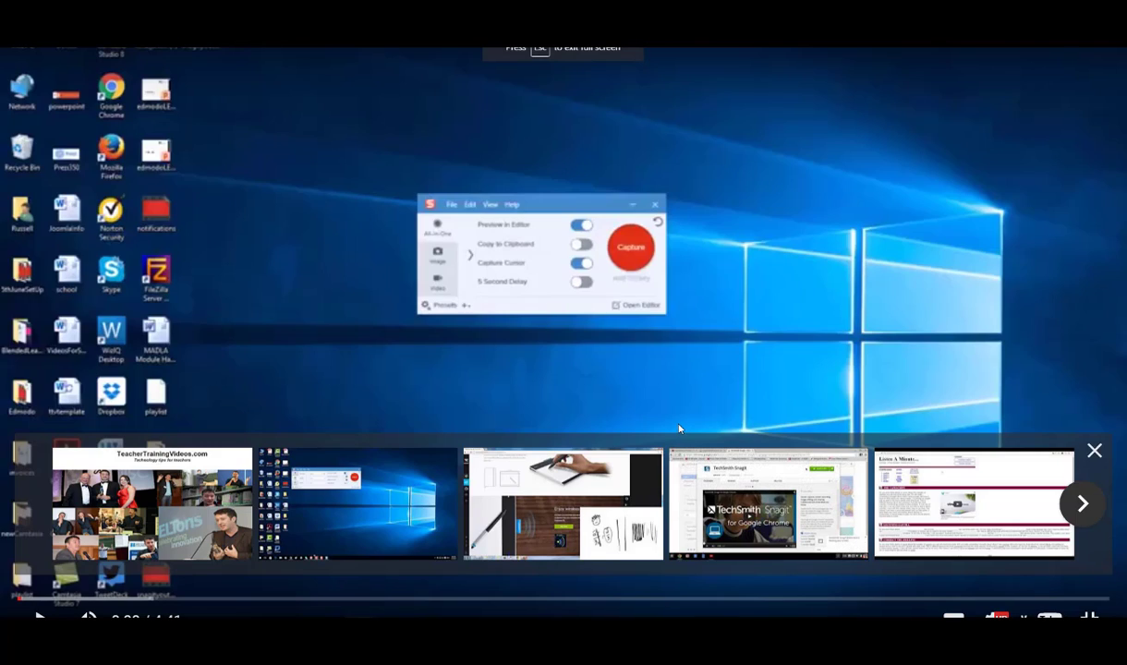
pyautogui.press('Escape')
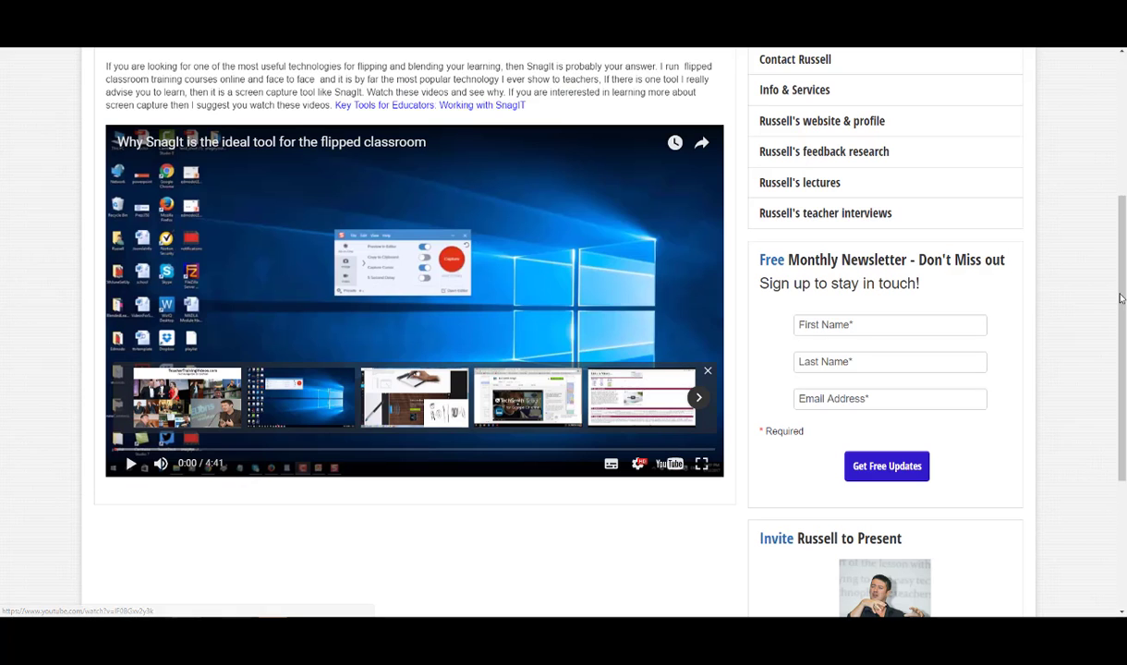
pyautogui.moveTo(1121, 216); pyautogui.dragTo(1115, 126)
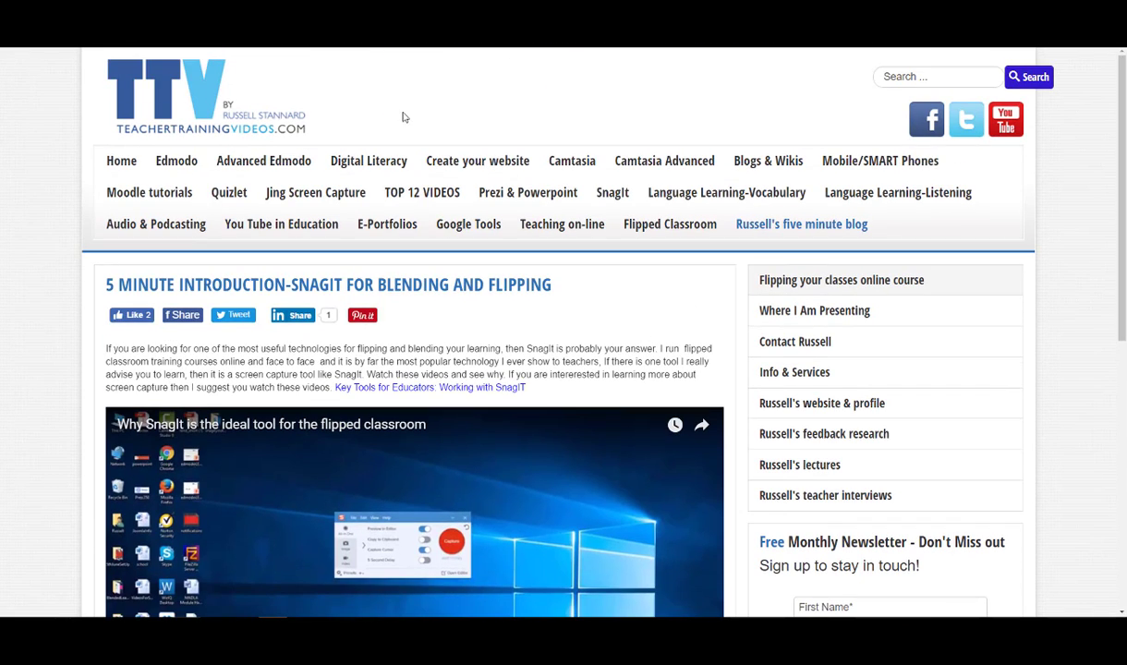
pyautogui.click(424, 198)
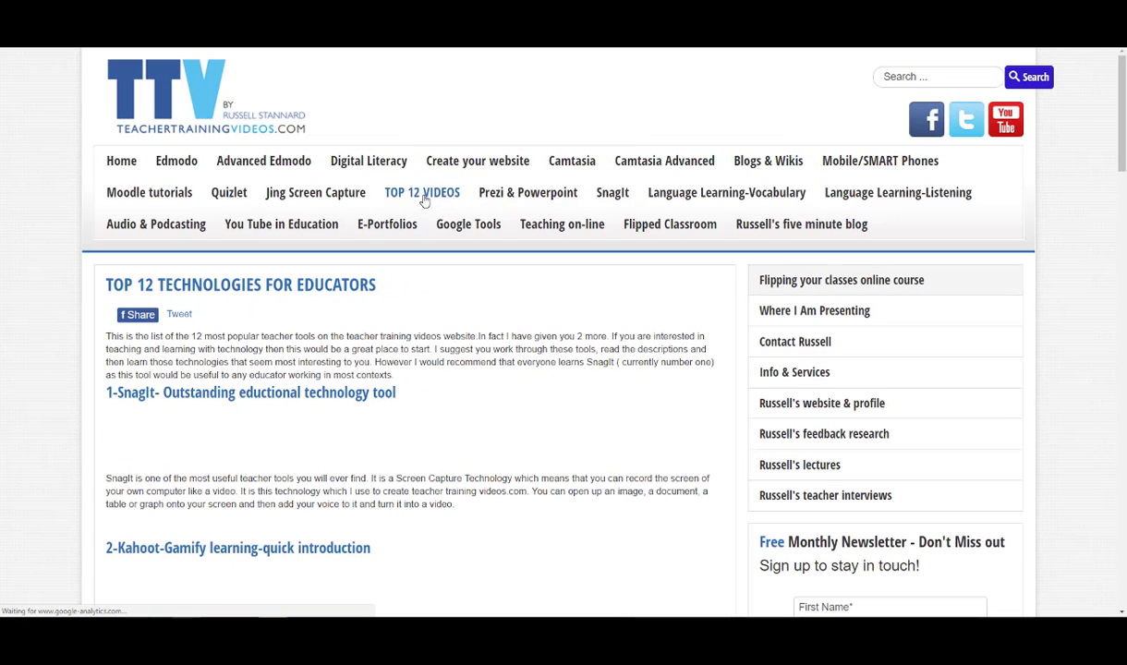